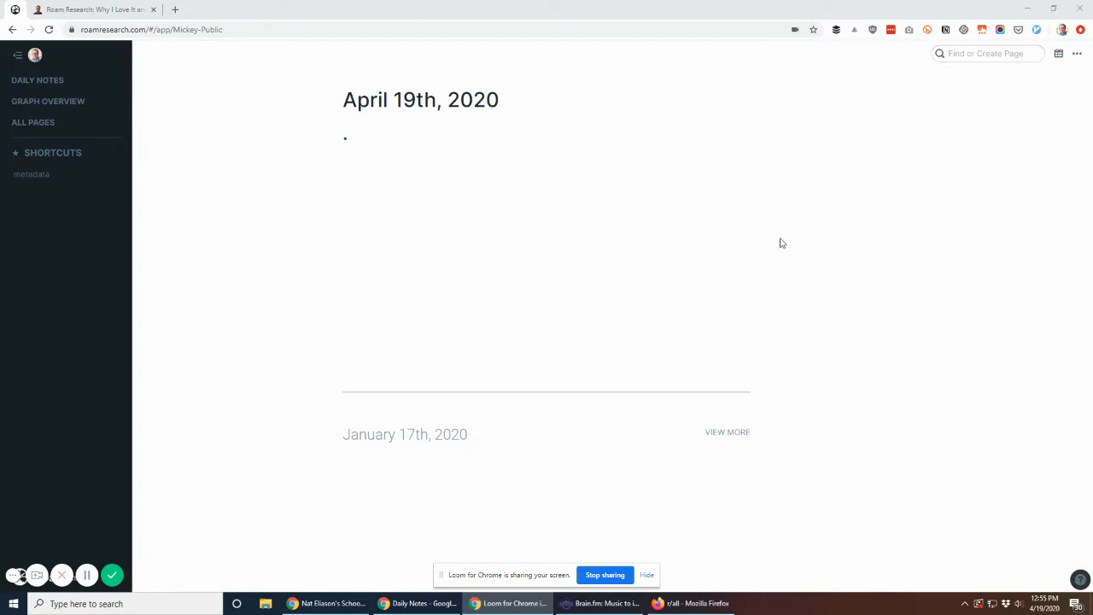
Step: Copy the full title of the Roam article from the blog page
click(75, 9)
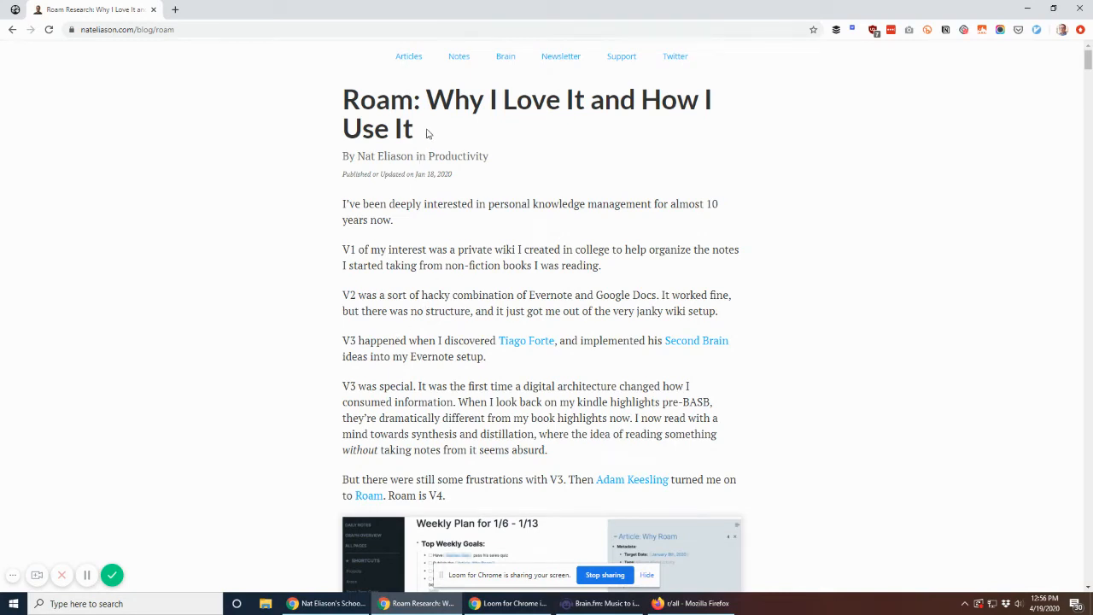
drag(419, 134, 346, 101)
key(ctrl+c)
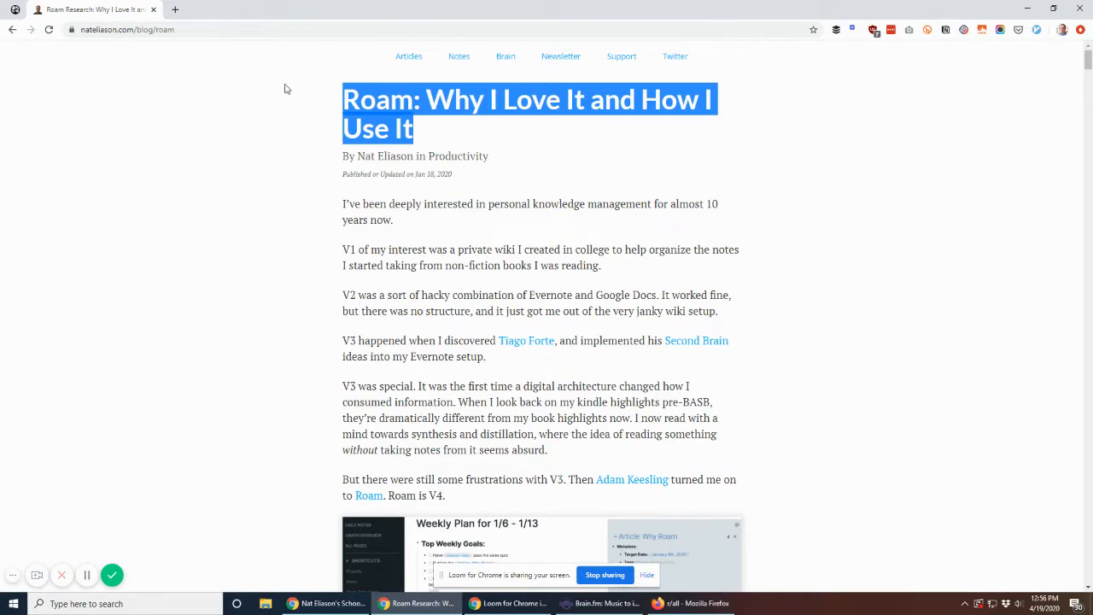
Step: Log "Read this great article today:" in the April 19th, 2020 daily note, followed by a page link made from the copied title
click(16, 11)
click(402, 144)
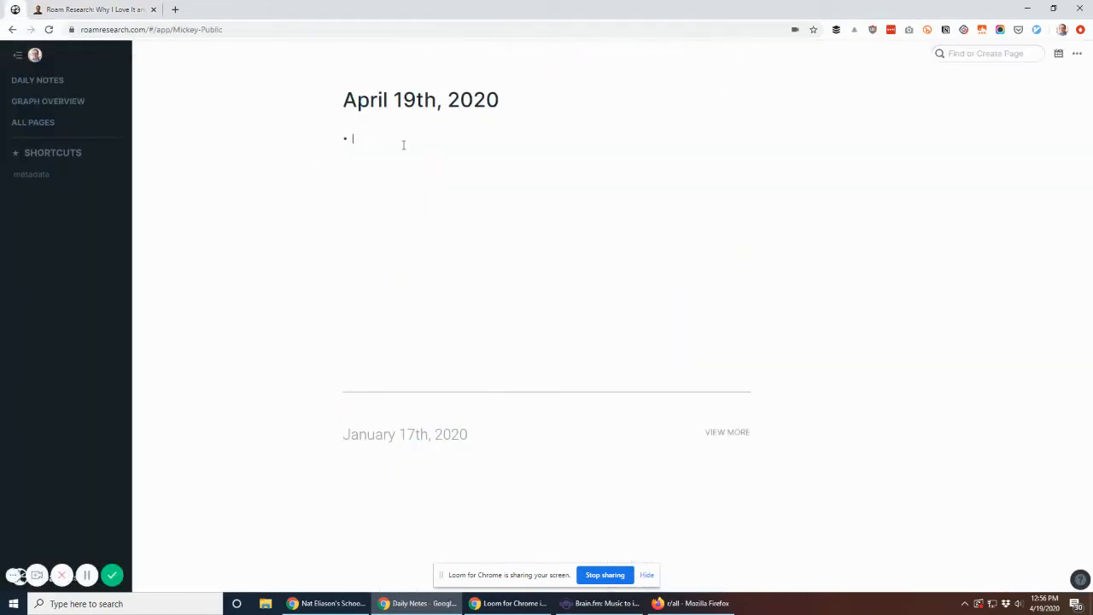
text(Read this great article today: [[)
key(ctrl+v)
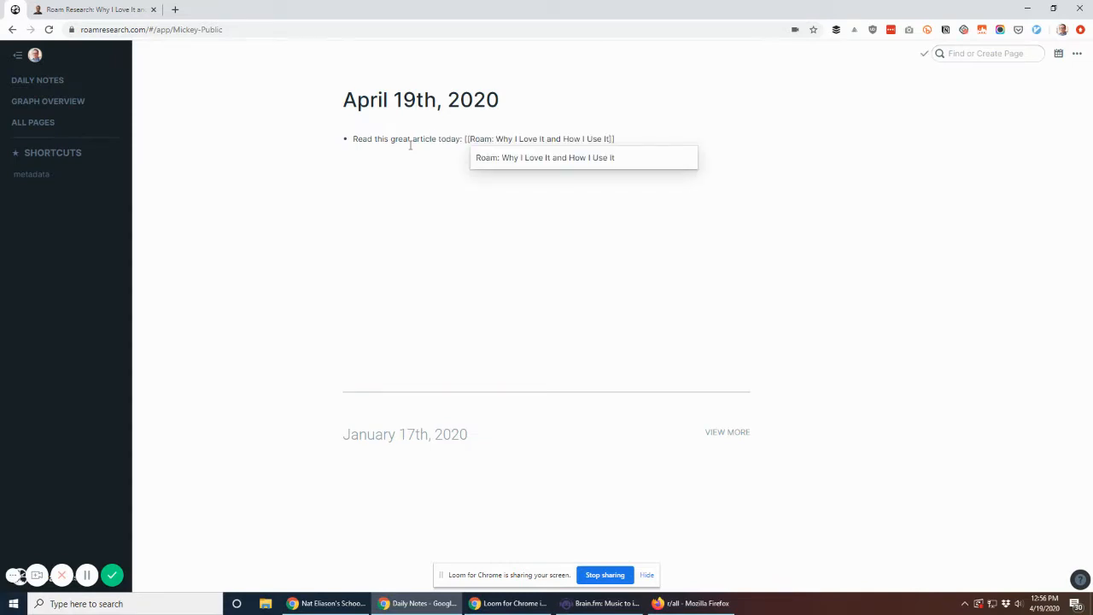
click(570, 247)
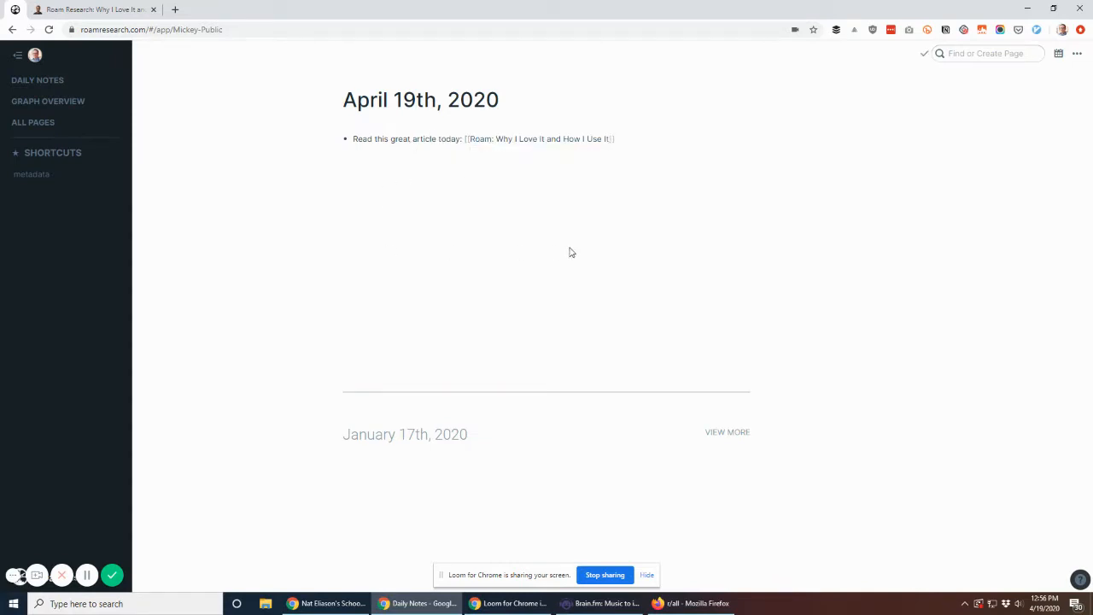
Step: Open the linked article page, show the metadata page beside it, and expand only its Articles template
click(520, 140)
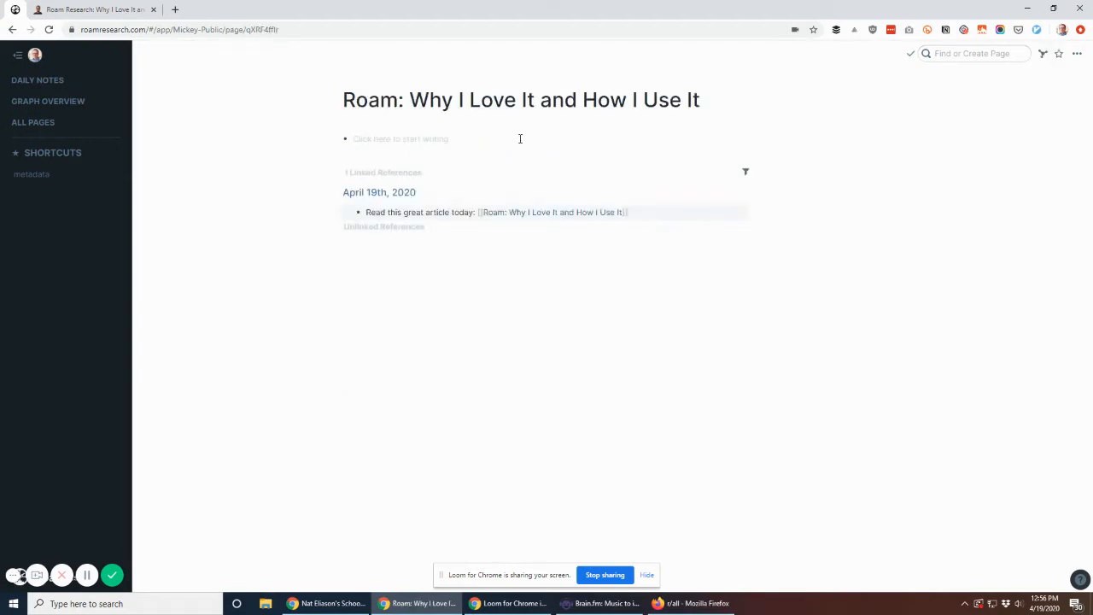
shift+click(32, 174)
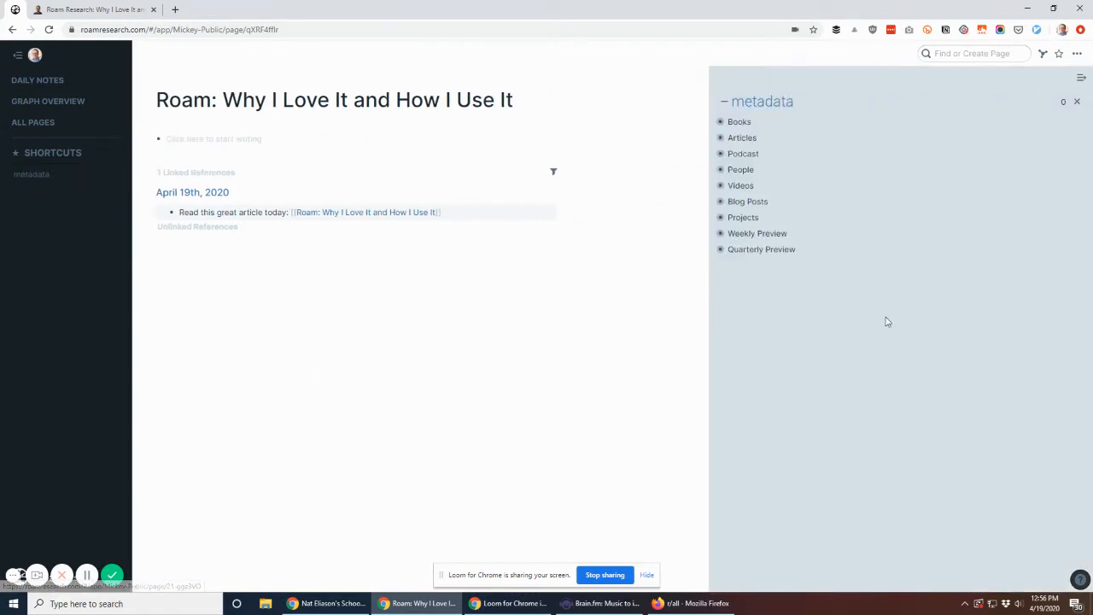
click(713, 124)
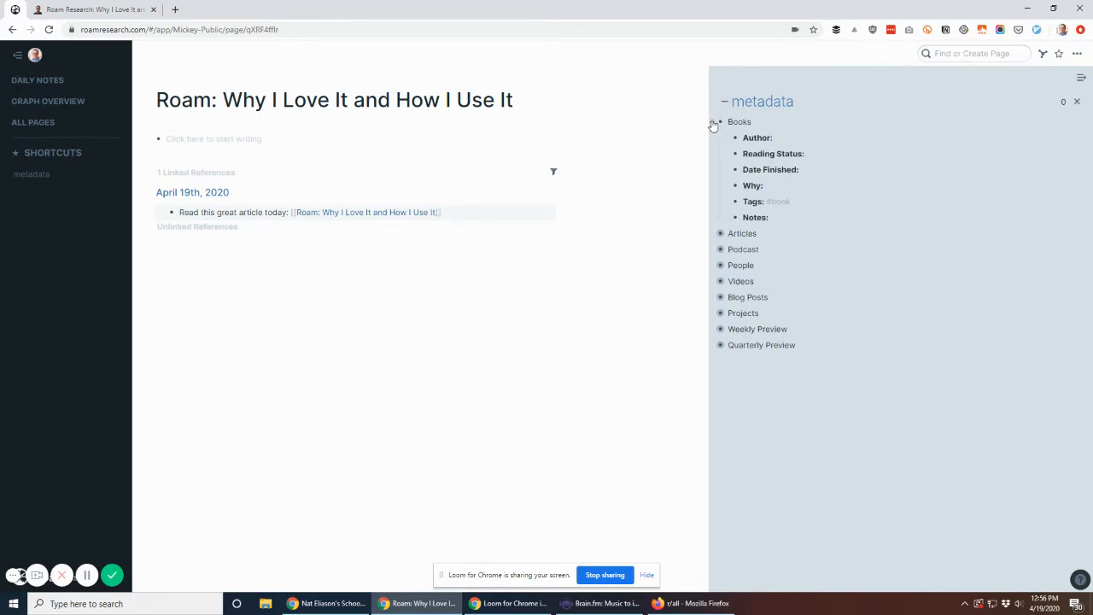
click(713, 124)
click(714, 138)
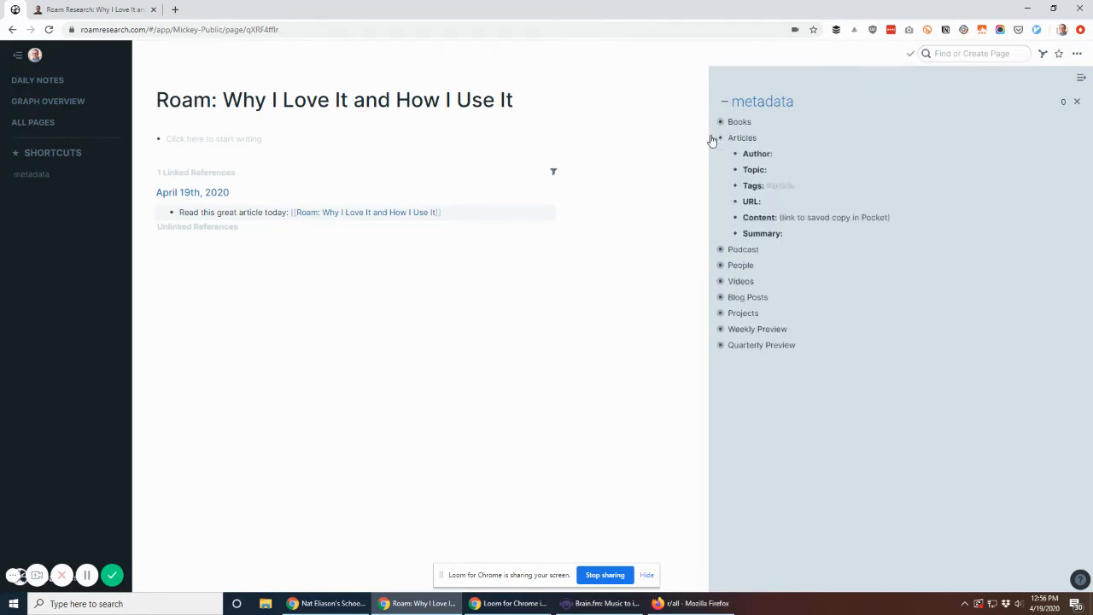
Step: Copy the Articles template fields, Author through Summary, into the article page's empty first bullet
drag(791, 236, 773, 154)
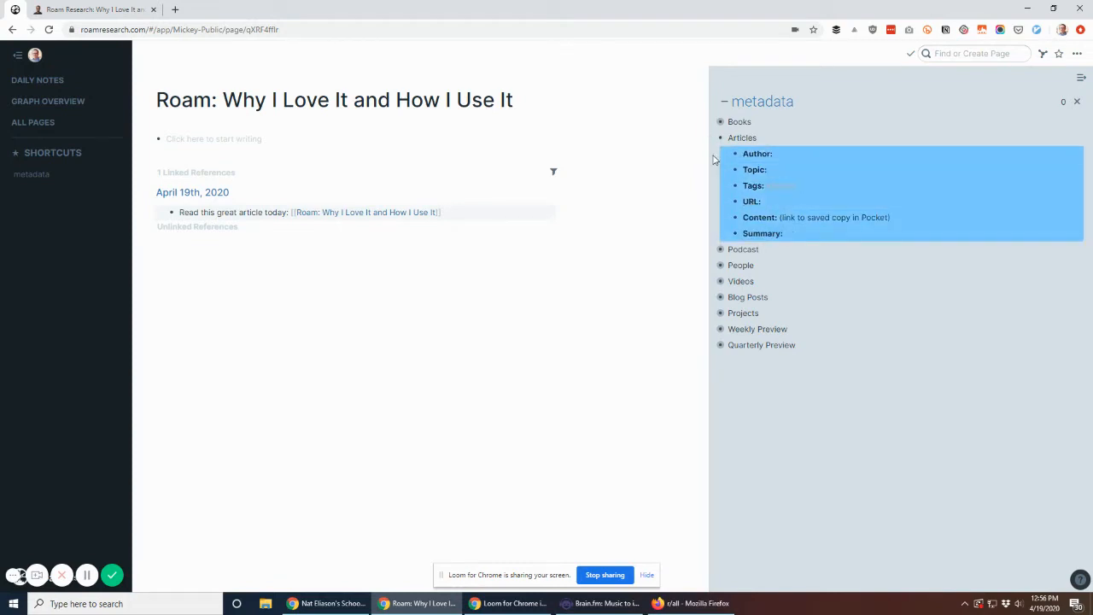
click(214, 136)
text(Author:: Topic: Tags: #article URL: Content: (link to saved copy in Pocket) Summary:)
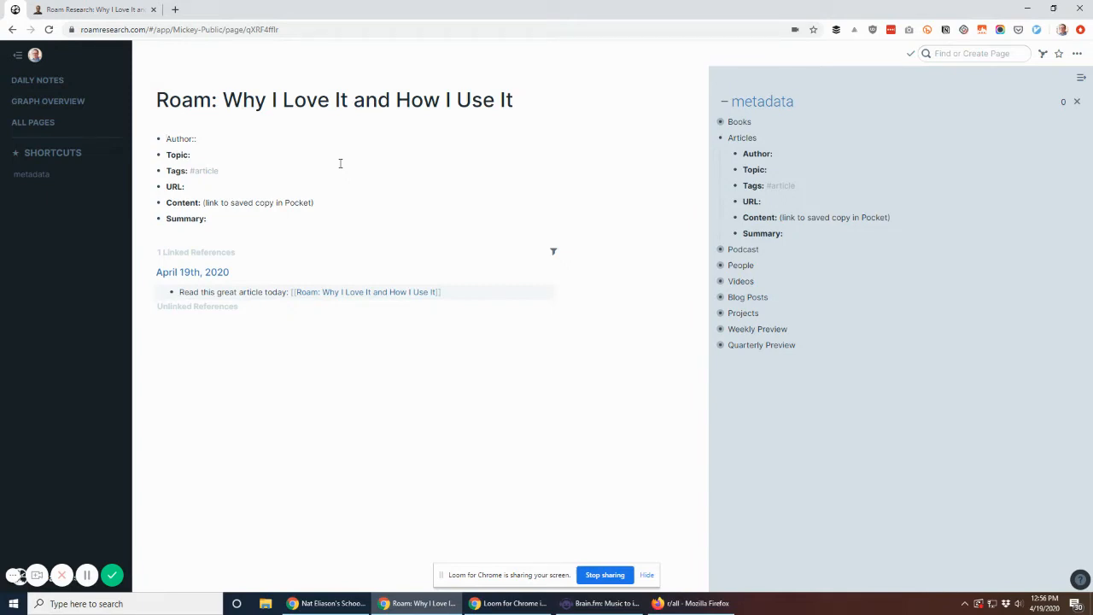
Step: Try nesting all the article page's template fields under a new first bullet named "Metadata:"
text(Metadata)
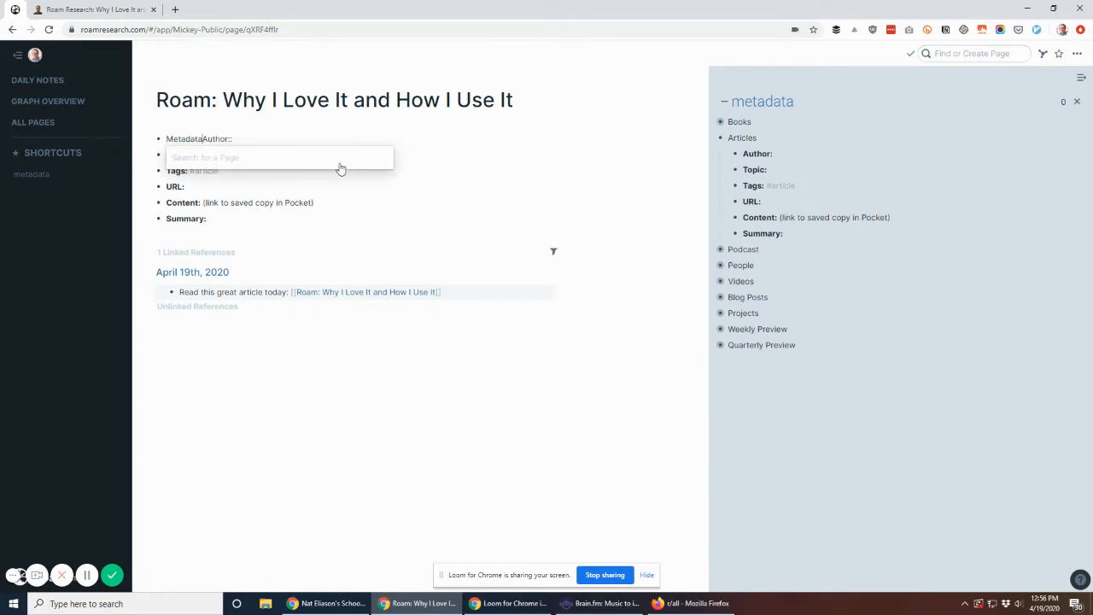
text(:)
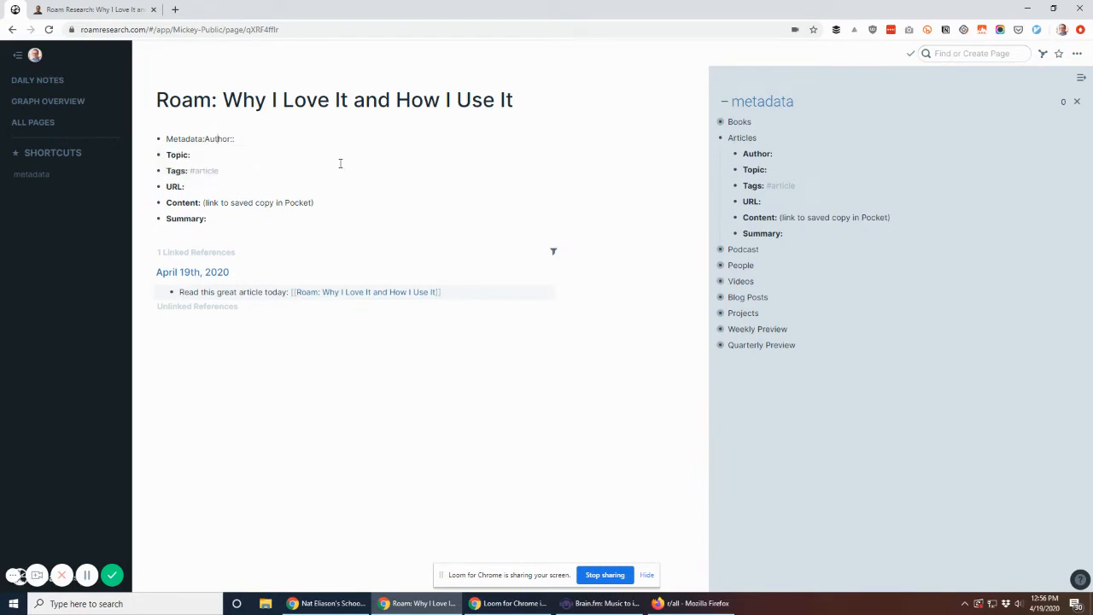
key(Return)
key(shift+Down)
key(shift+Down)
key(shift+Down)
key(shift+Down)
key(shift+Down)
key(shift+Down)
key(shift+Down)
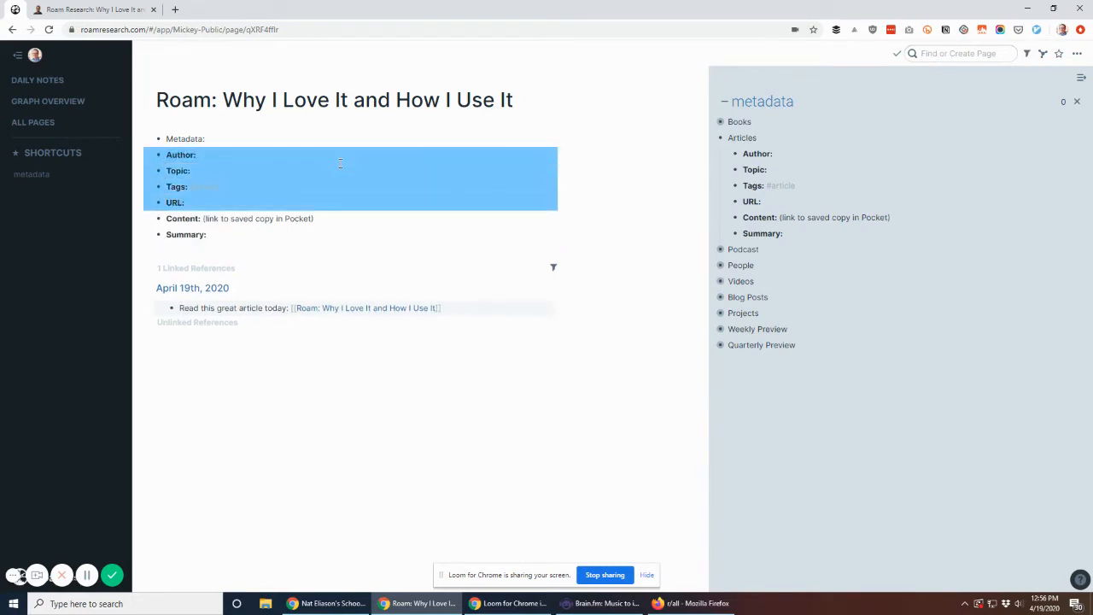
key(Tab)
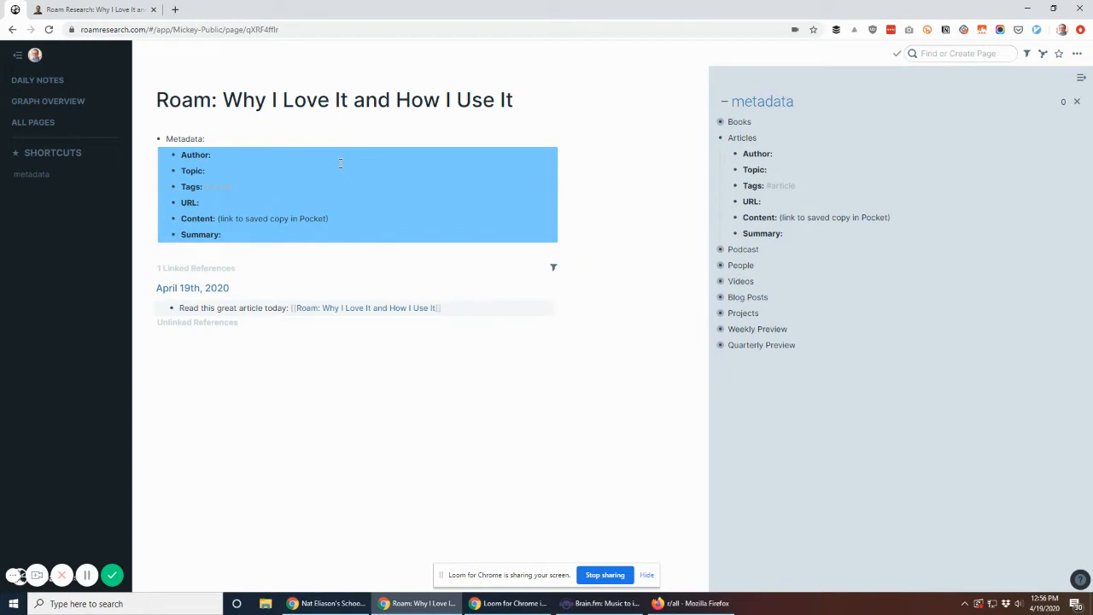
Step: Outdent the nested template fields and delete the "Metadata:" bullet above them
key(shift+Tab)
key(Up)
key(Up)
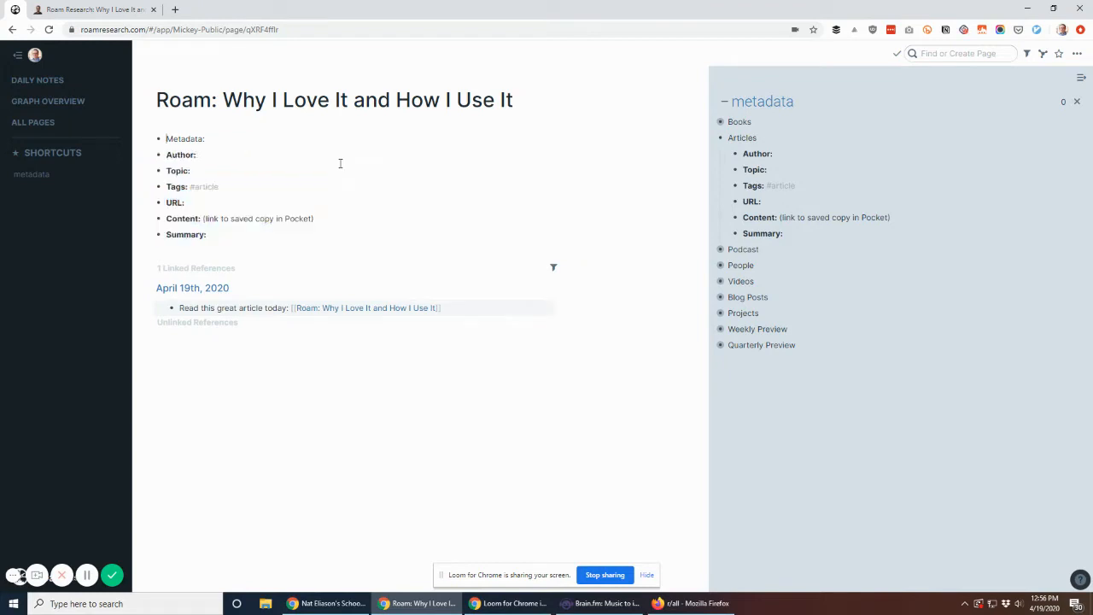
key(shift+Home)
key(BackSpace)
key(Delete)
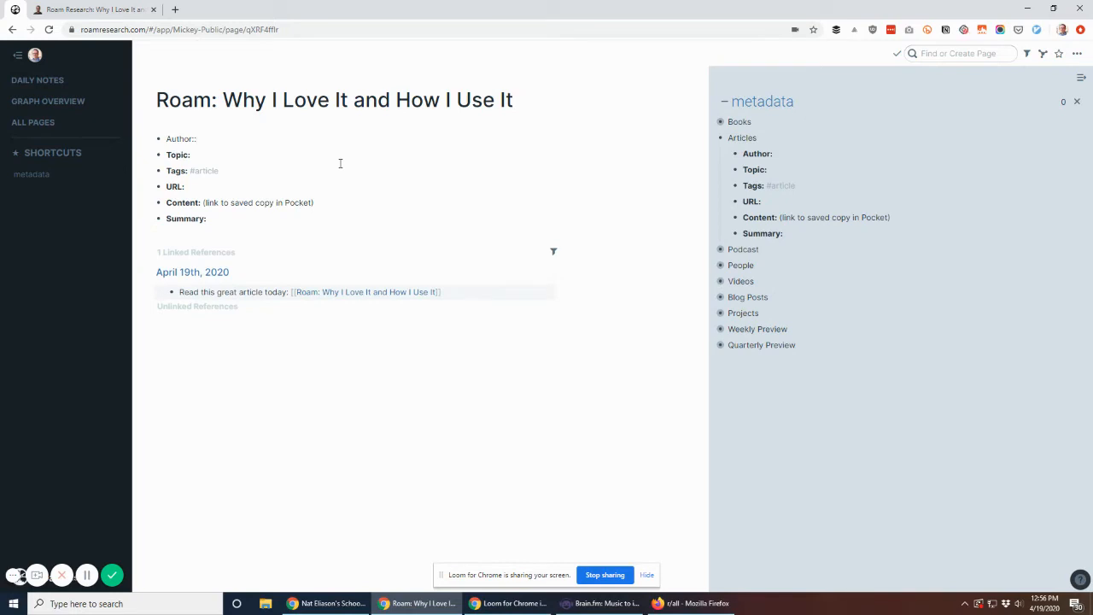
Step: Fill in the Author field with a page link to the article's author and the Topic field with #roam #productivity
text([[Nat Elia)
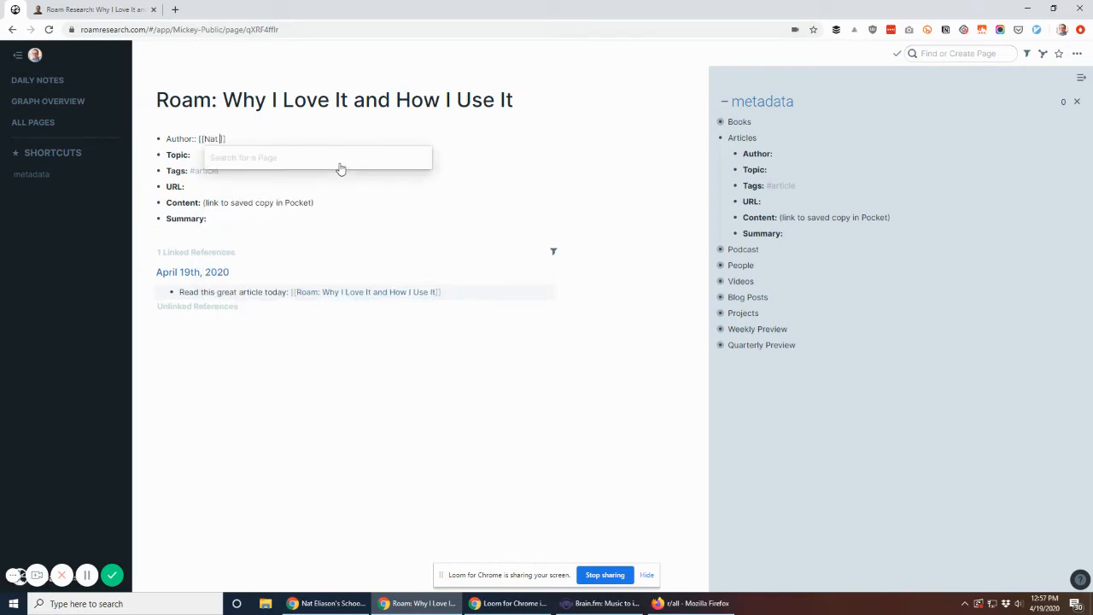
text(son)
key(Escape)
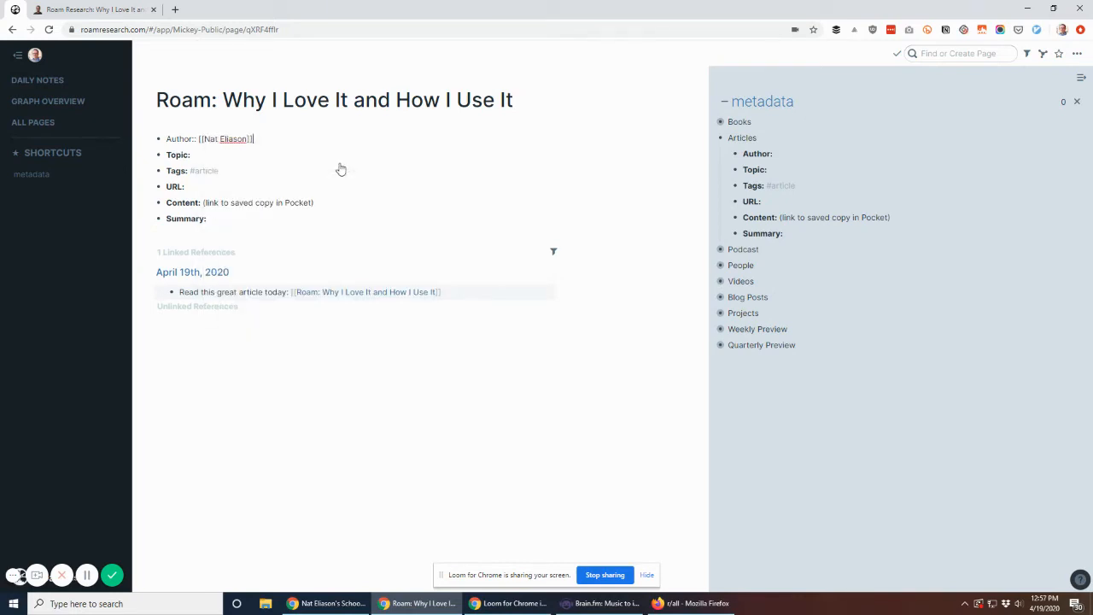
click(339, 163)
text(#roam #prod)
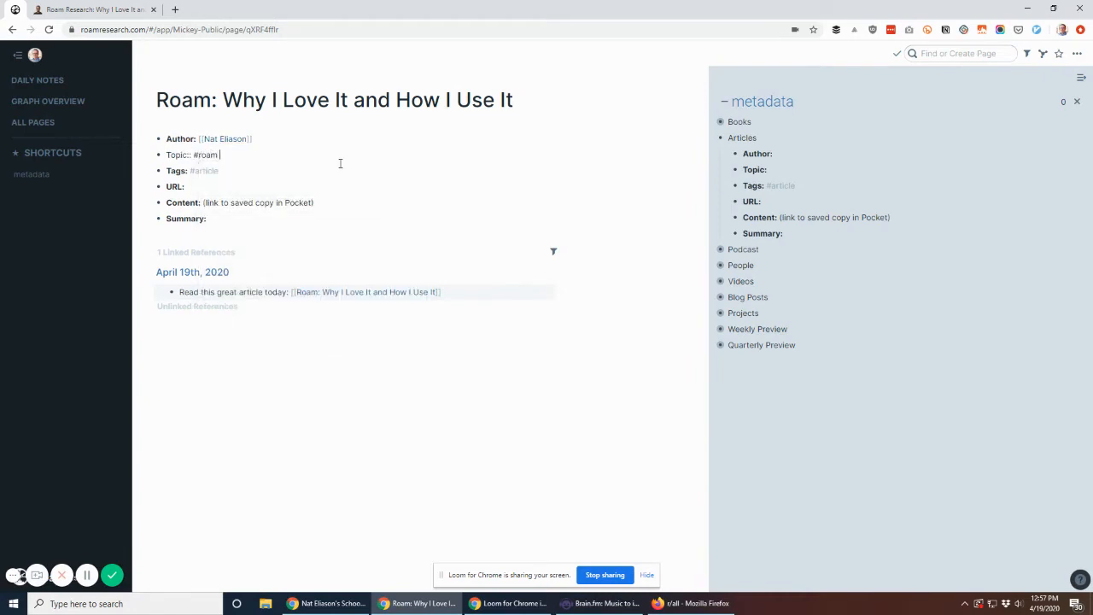
text(uctivity)
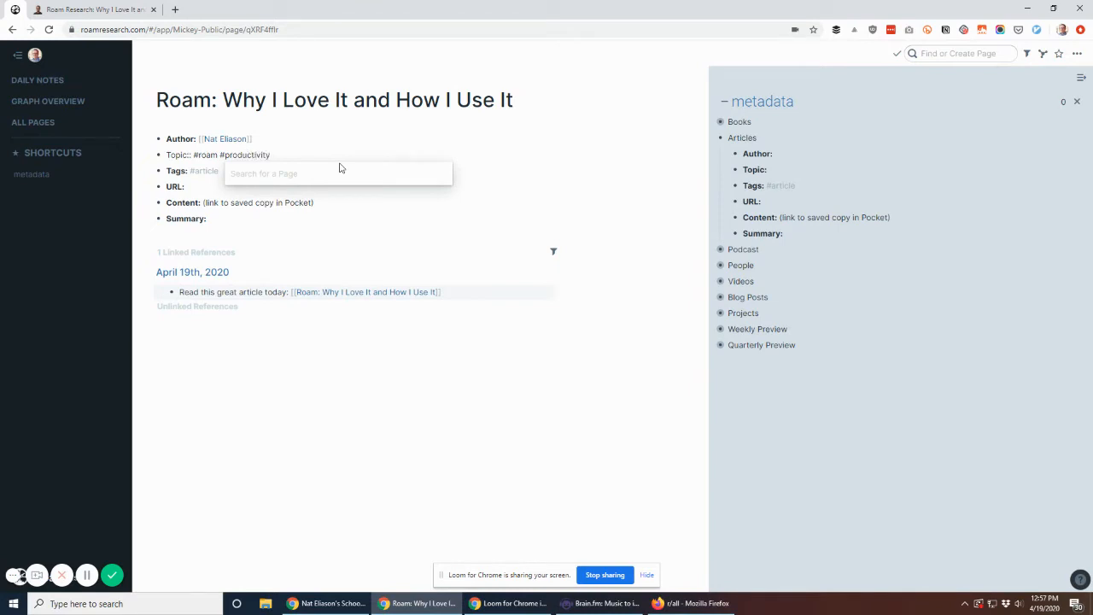
click(281, 233)
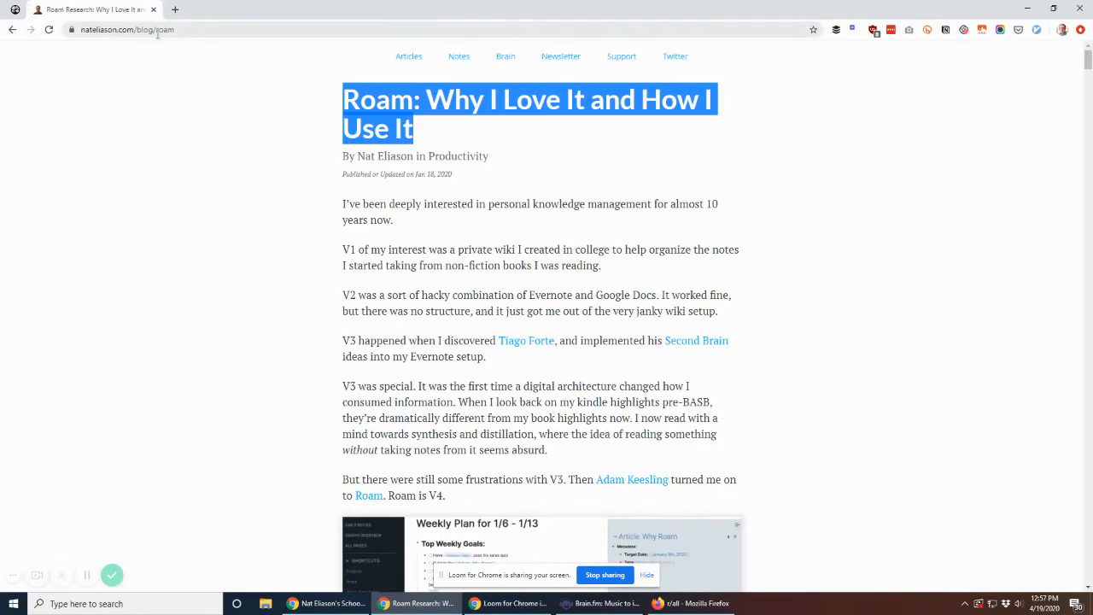
Step: Copy the blog article's web address and put it in the page's URL field
click(155, 31)
key(ctrl+c)
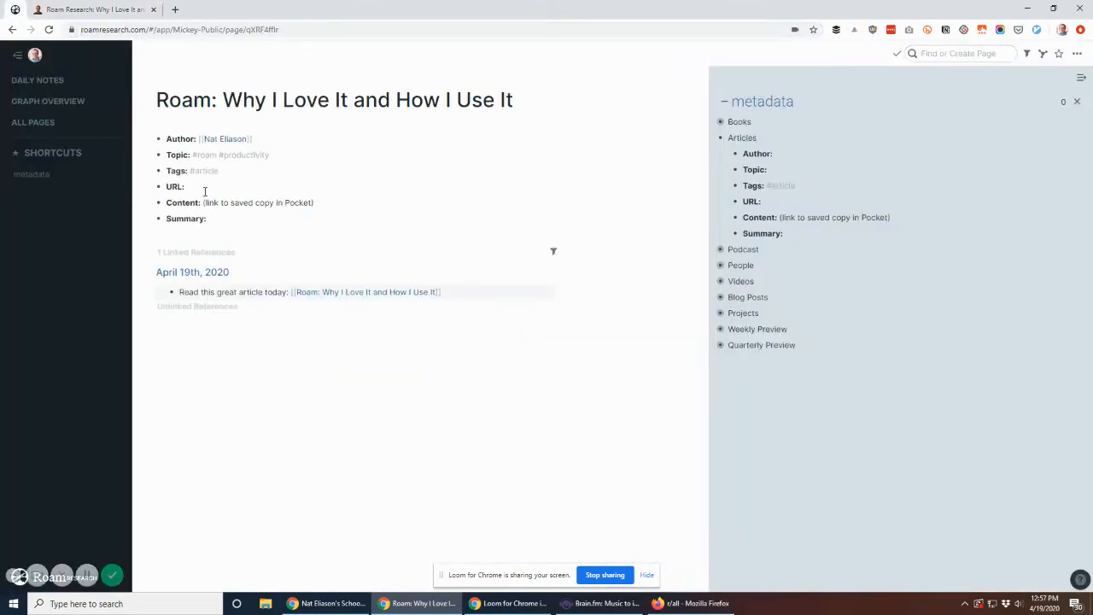
click(235, 186)
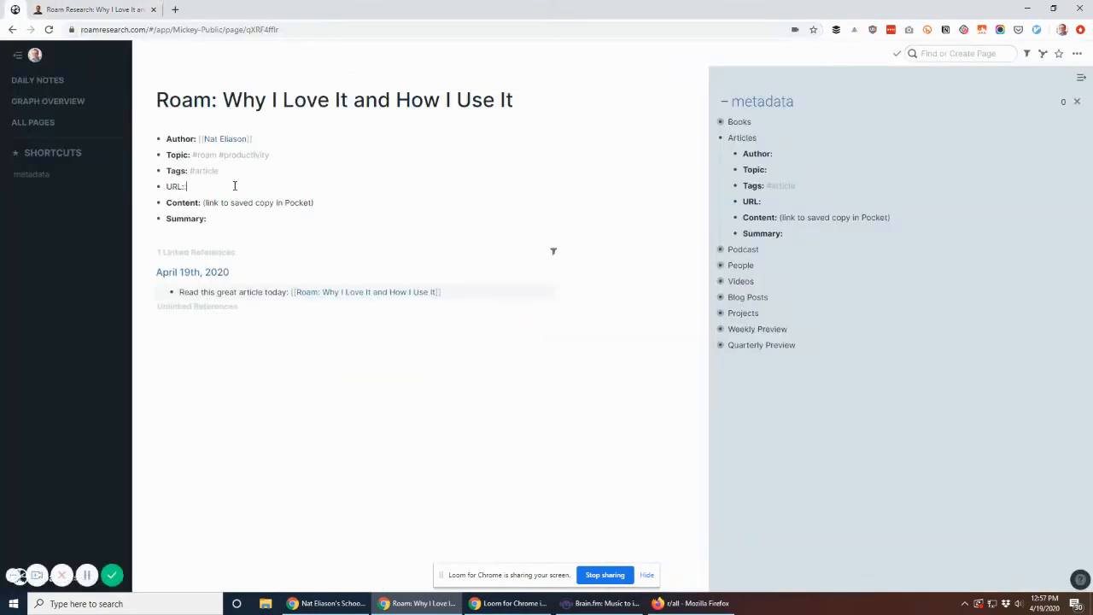
key(ctrl+v)
click(269, 237)
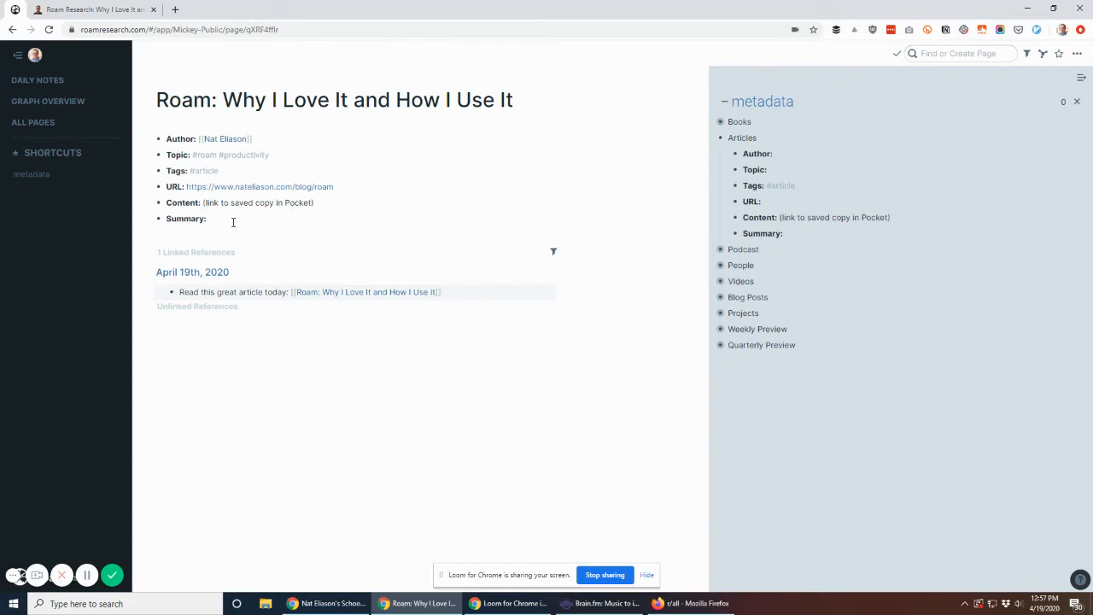
Step: Add nested placeholder bullets "jklasdjf", "asdfasdf" and the page link [[kajsdf]] under Summary
click(279, 220)
key(Return)
key(Tab)
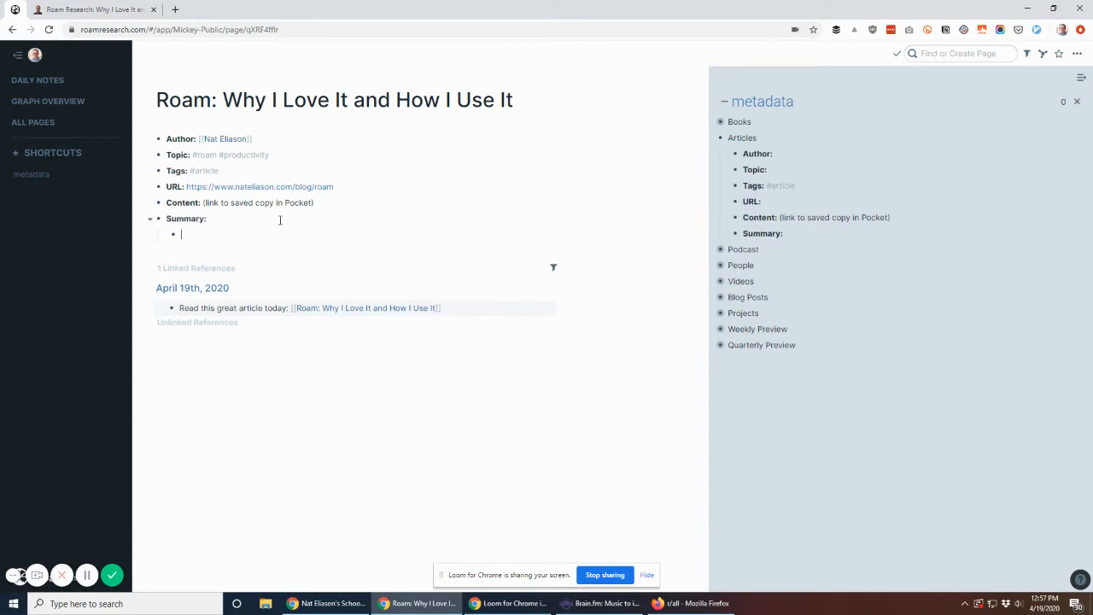
text(jklasdjf)
key(Return)
text(asdfasdf)
key(Return)
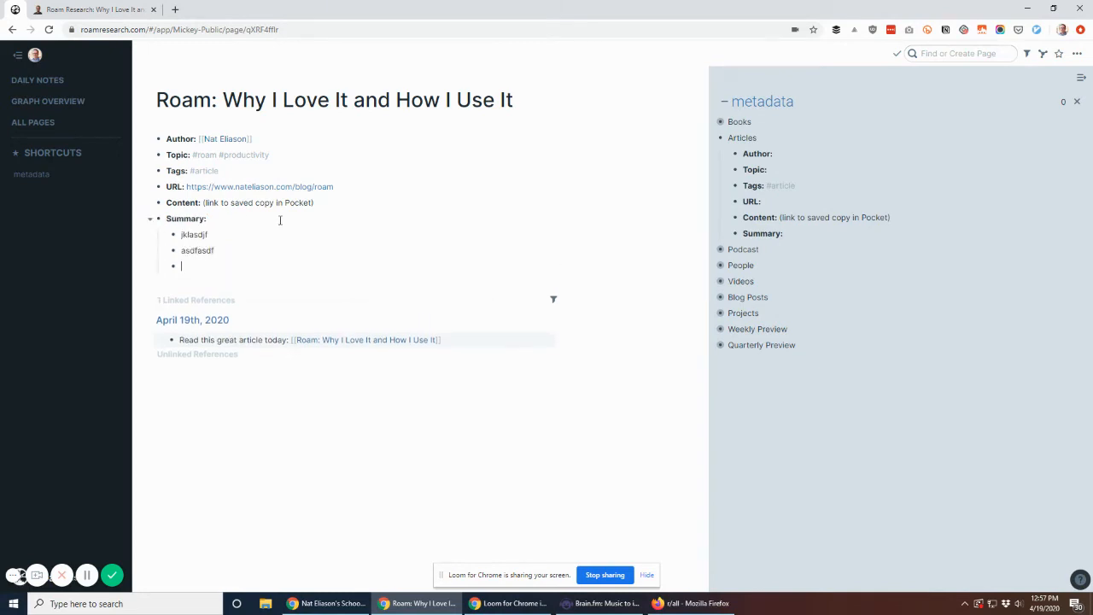
text(kajsdf)
key(shift+Home)
text([[)
key(Up)
key(Up)
Step: Examine the fields of the Books, Podcast, People, Videos and Blog Posts templates on the metadata page, collapsing each after viewing
click(712, 139)
click(711, 124)
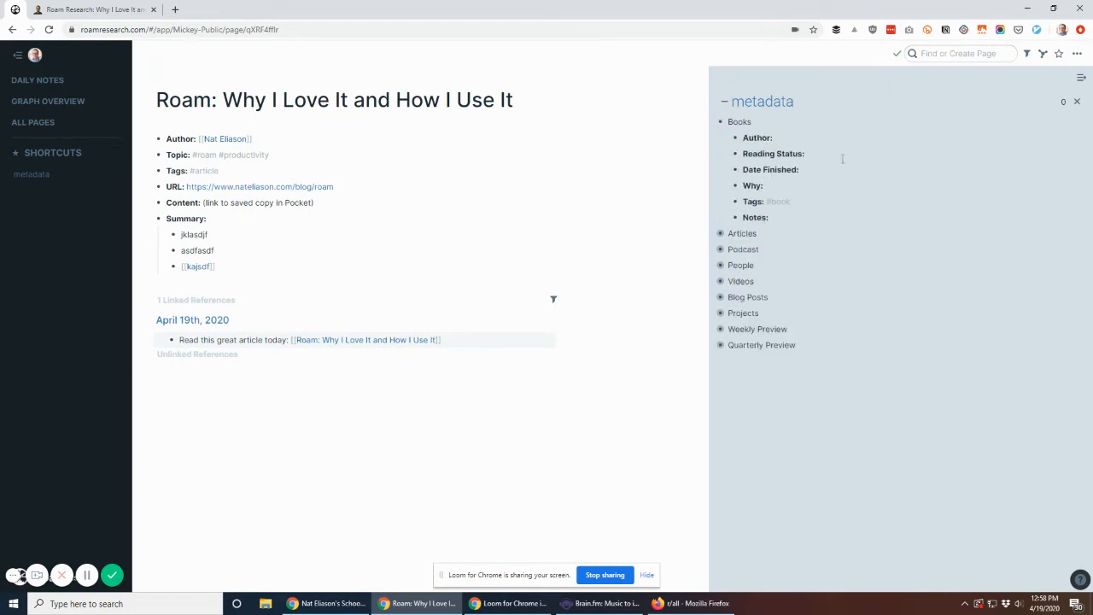
click(711, 125)
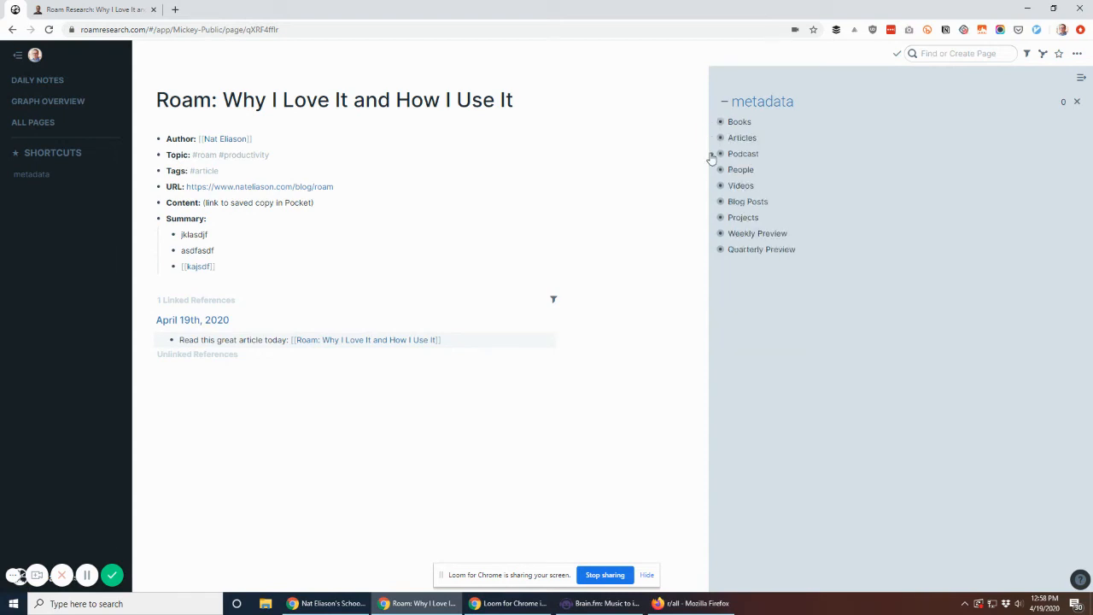
click(711, 154)
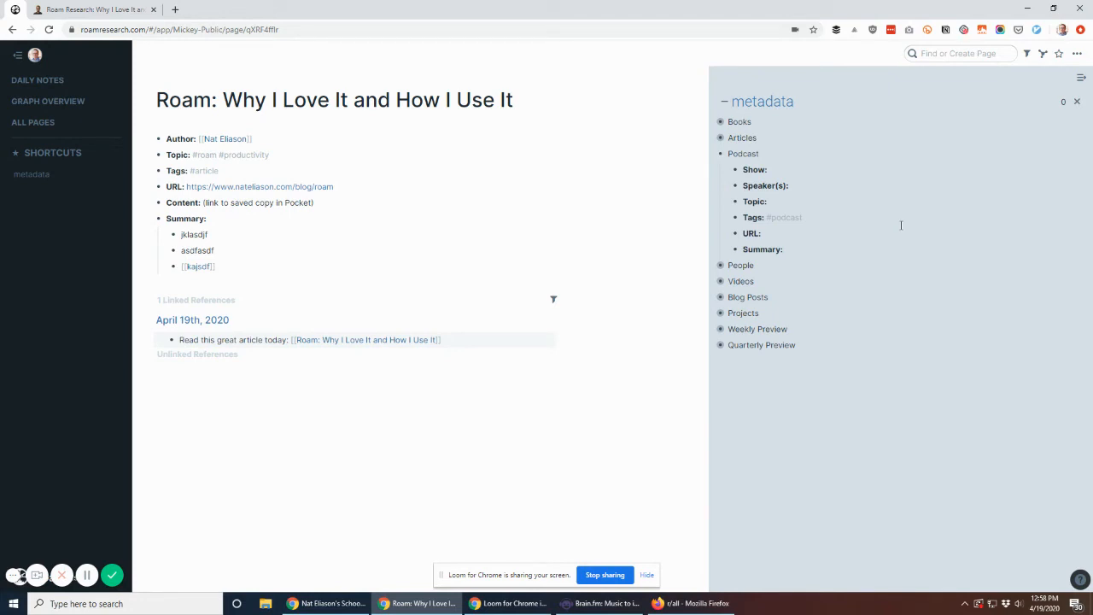
click(712, 154)
click(712, 170)
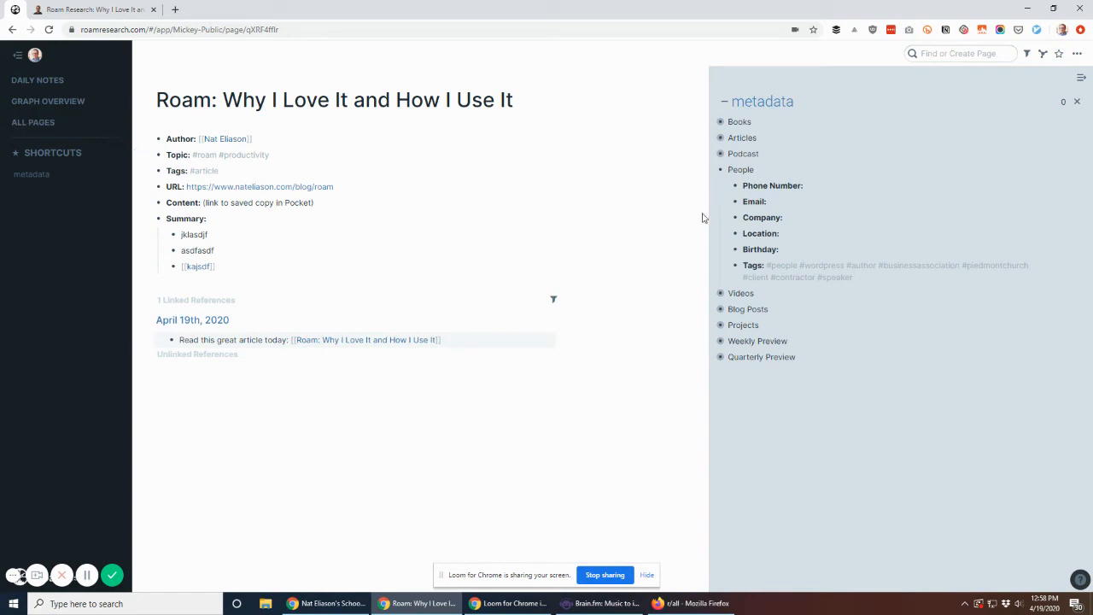
click(712, 170)
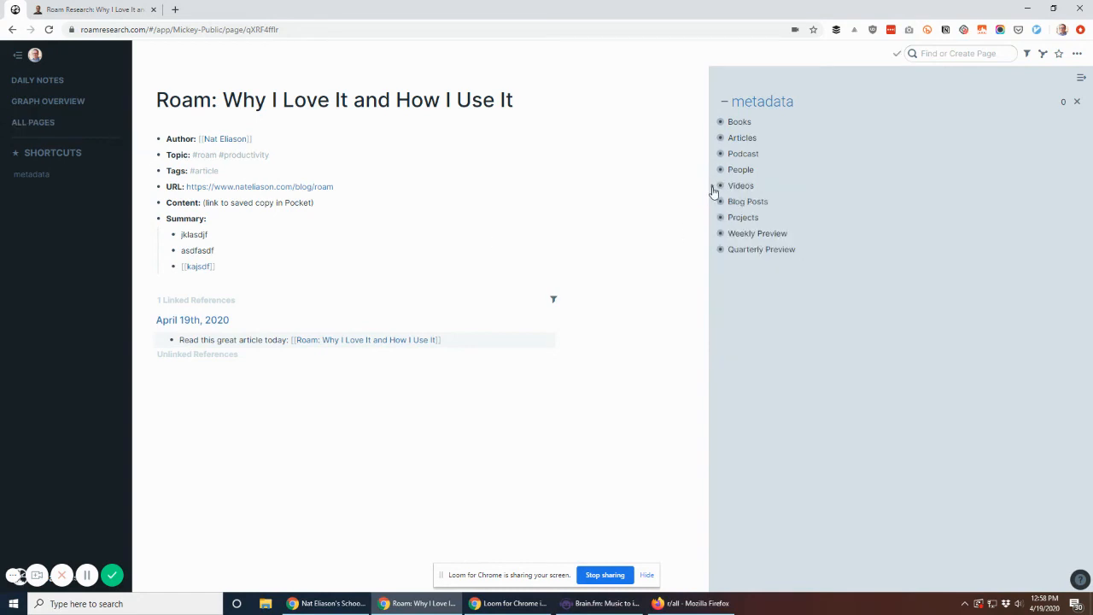
click(712, 186)
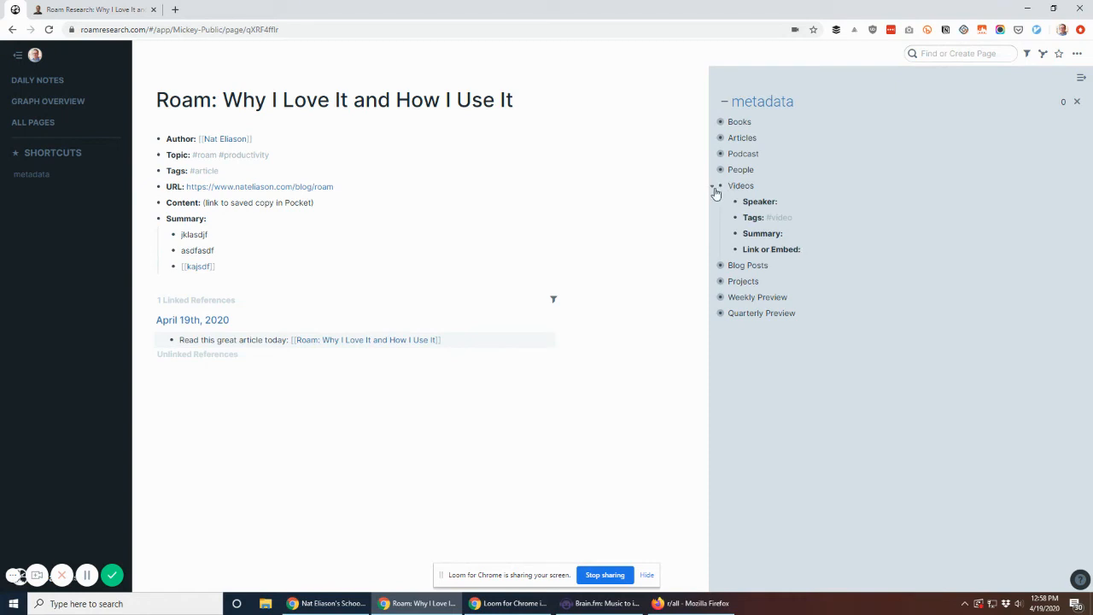
click(713, 187)
click(711, 202)
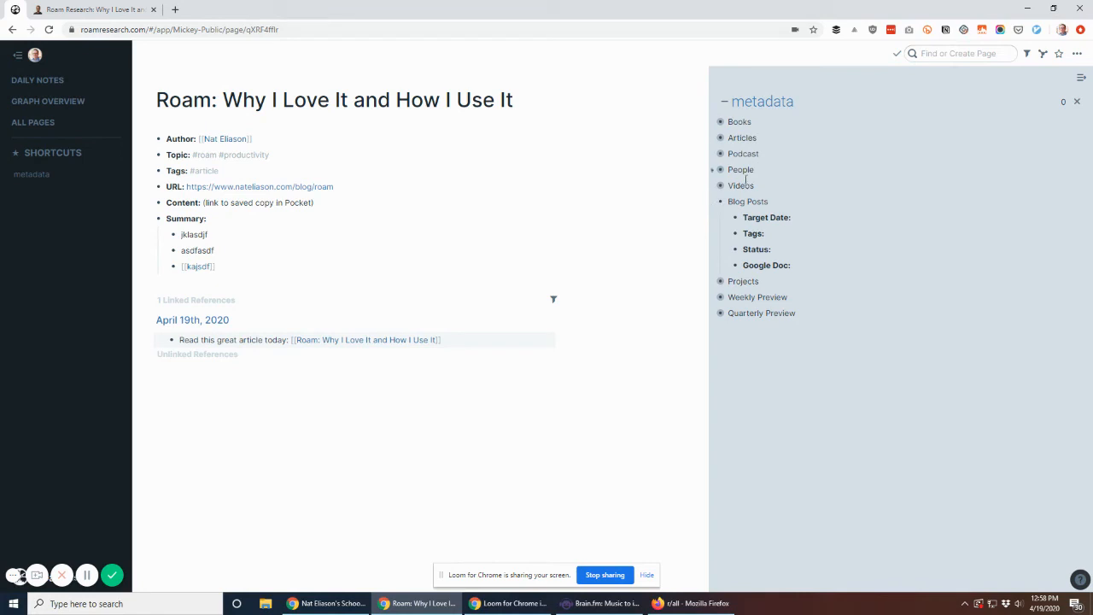
click(712, 203)
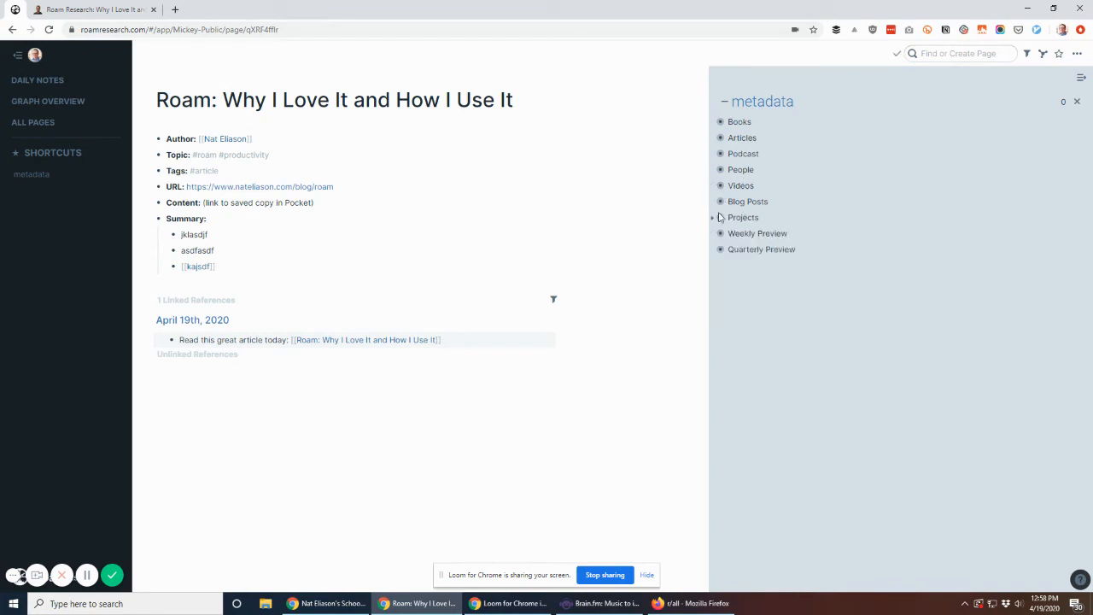
Step: Examine the contents of the Projects, Weekly Preview and Quarterly Preview templates on the metadata page, collapsing each after viewing
click(712, 219)
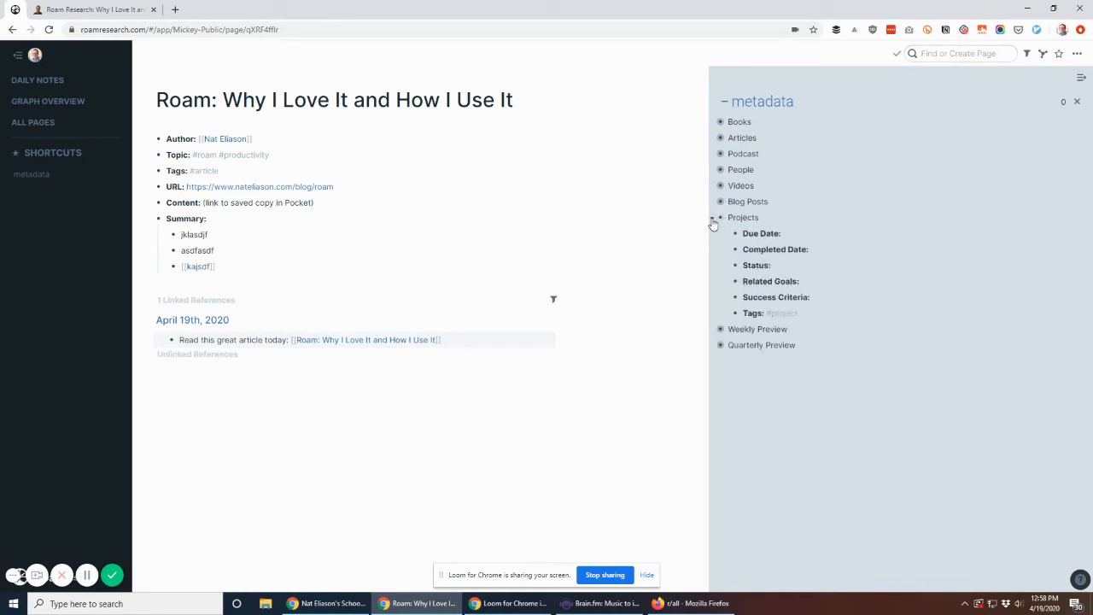
click(713, 219)
click(715, 235)
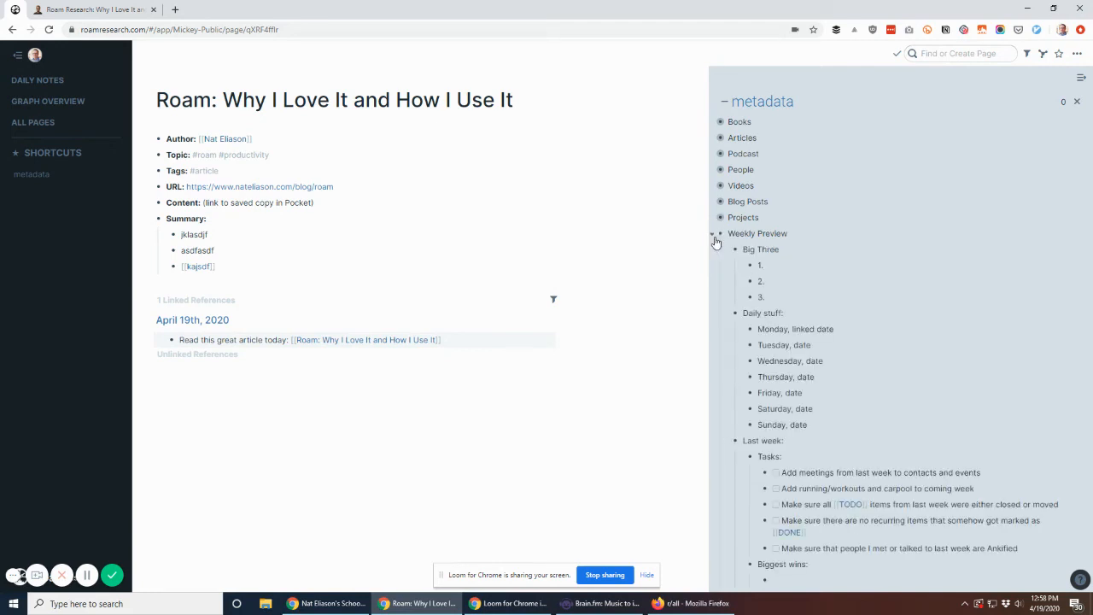
click(713, 236)
click(712, 252)
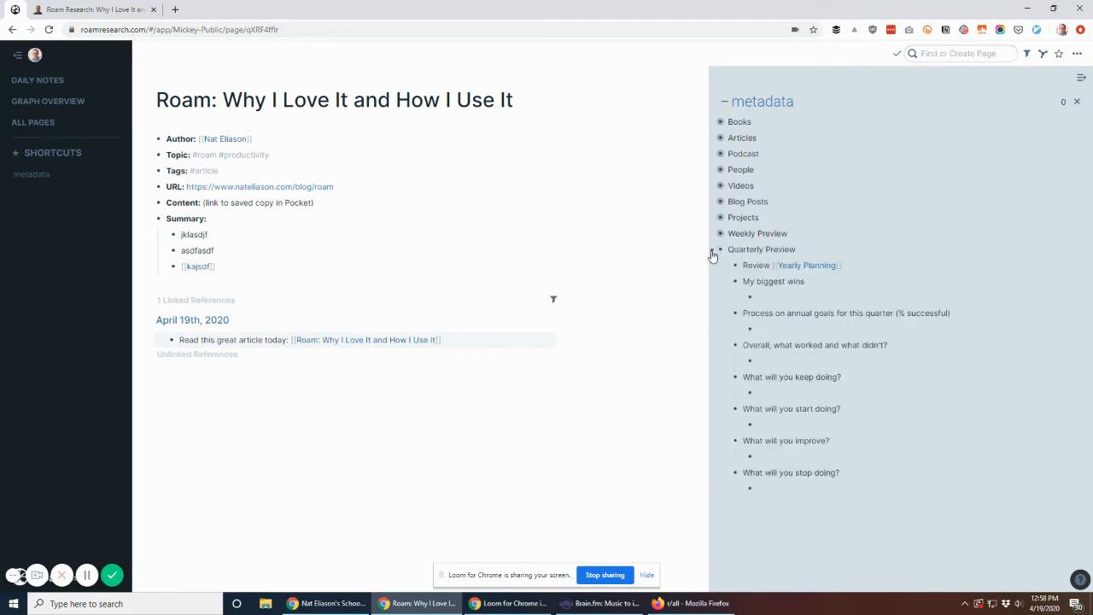
click(712, 252)
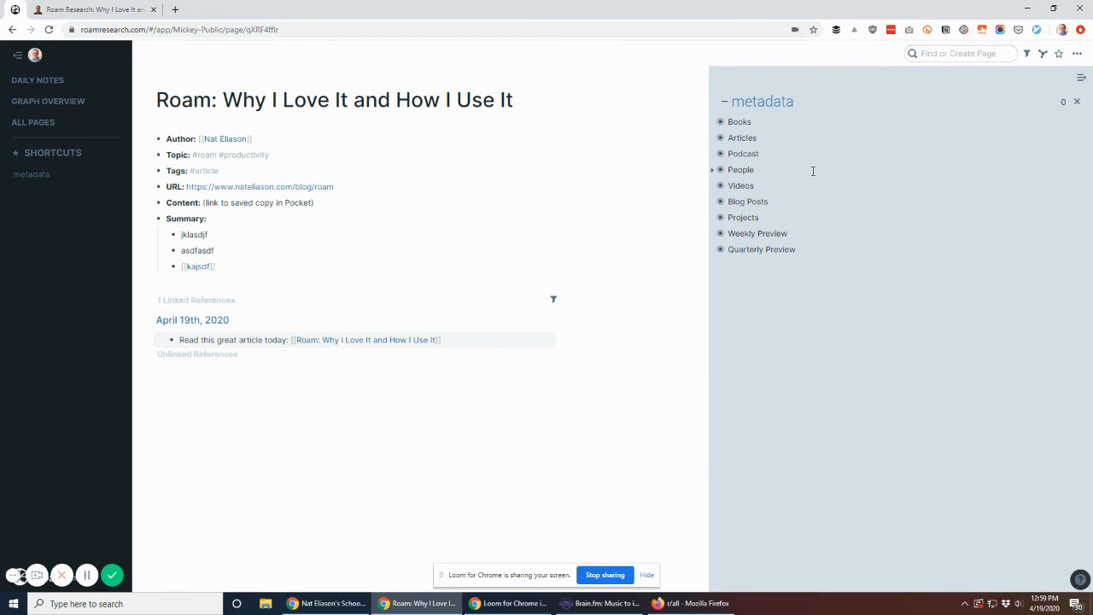
Step: Expand the Articles template on the metadata page and select all its field bullets from Author through Summary
click(713, 139)
drag(794, 234, 715, 154)
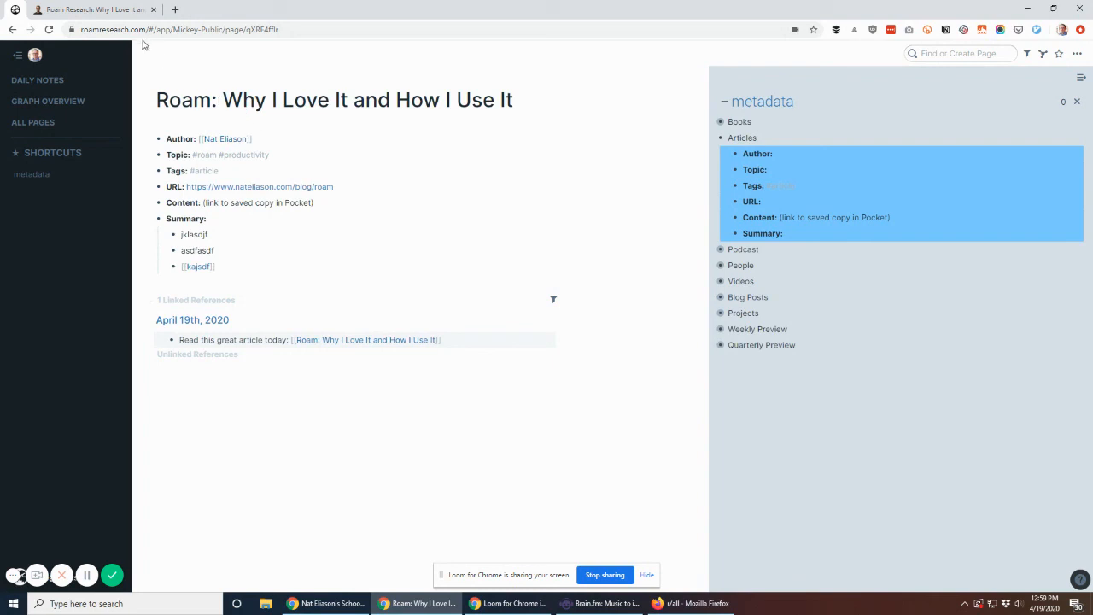
Step: Highlight the public graph's name within the current page's web address
click(174, 29)
drag(174, 29, 225, 29)
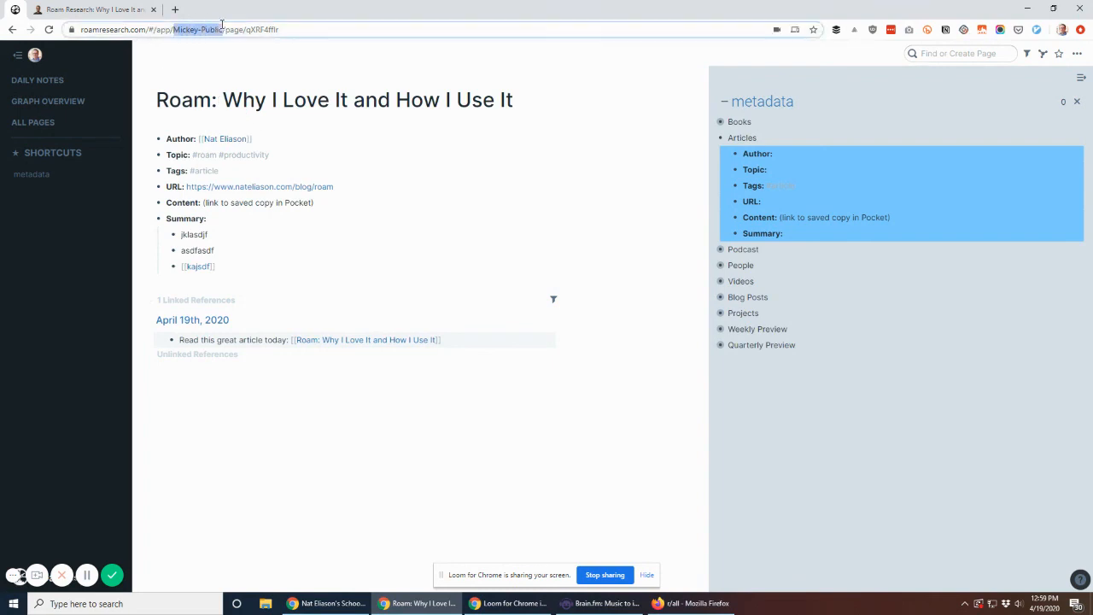